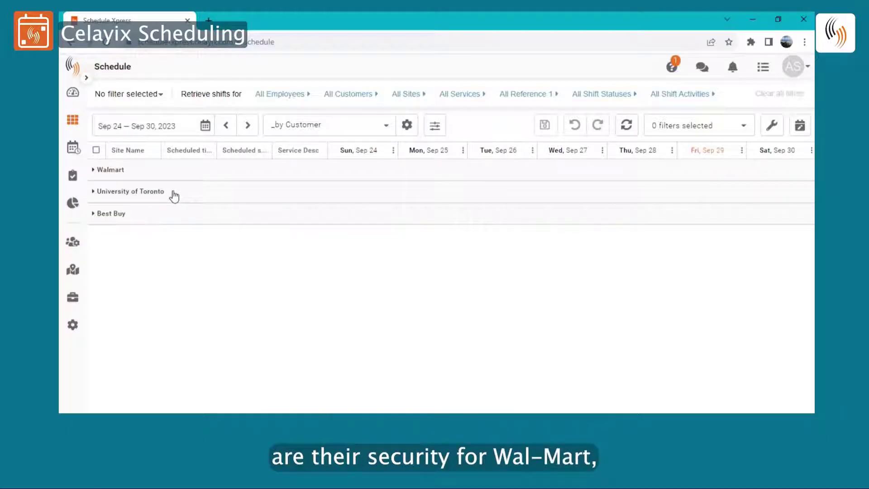
Expand the Walmart and University of Toronto groups and scroll through all their sites' shifts
click(134, 174)
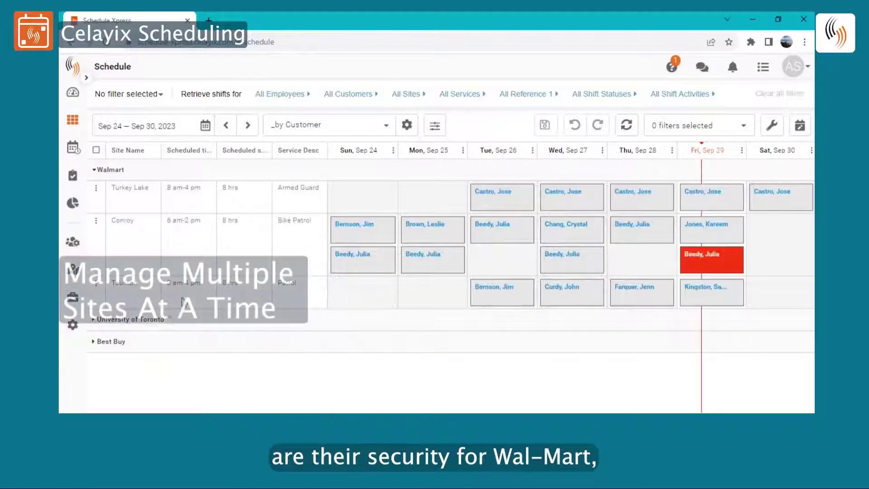
click(171, 322)
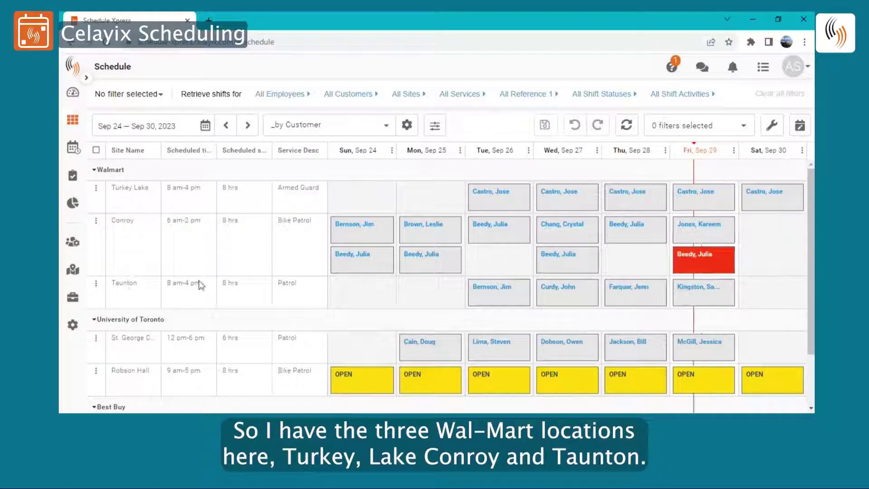
scroll(811, 307, down, 2)
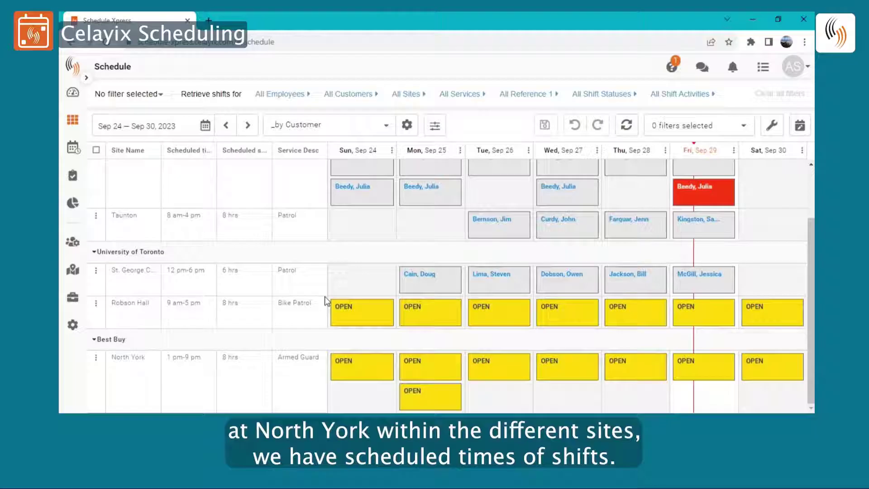
scroll(807, 202, up, 2)
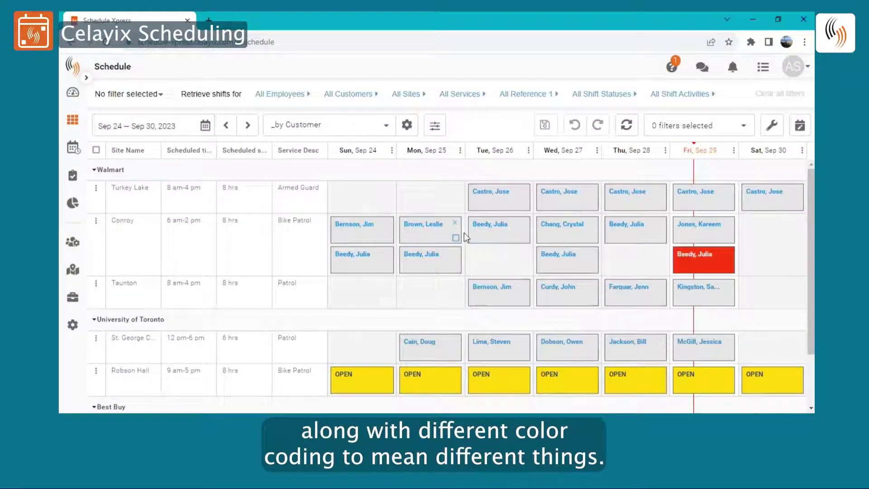
scroll(420, 285, down, 3)
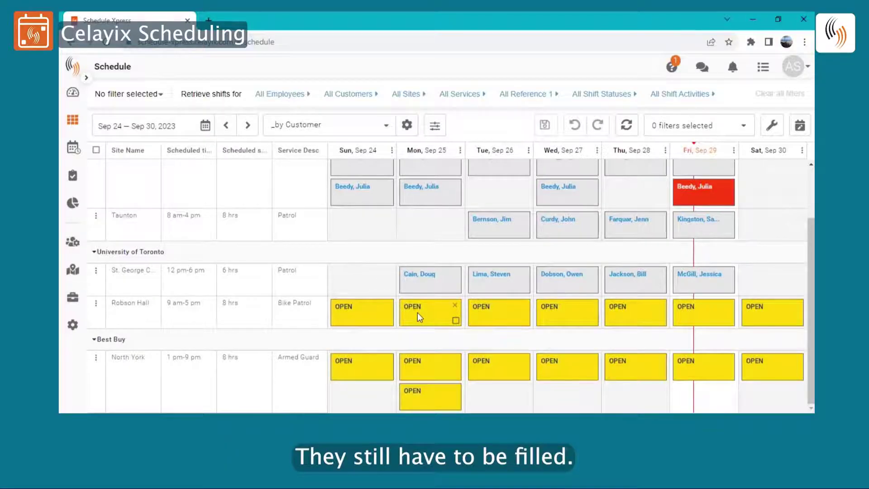
scroll(417, 312, up, 3)
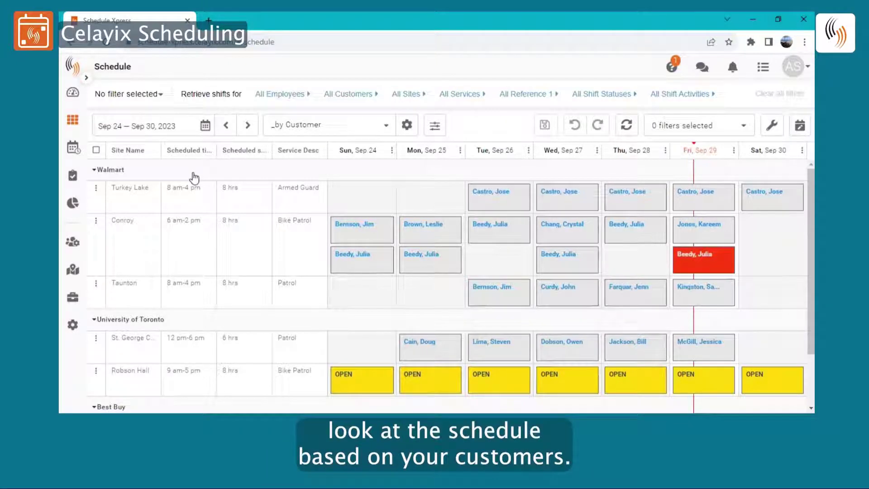
Switch the layout to '_by Employee' and browse each worker's assigned, worked and overtime hours
click(344, 133)
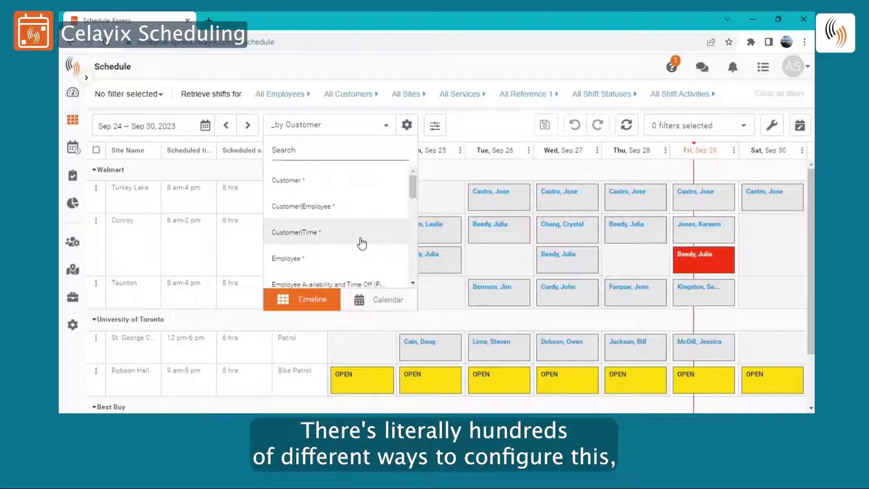
scroll(361, 243, down, 1)
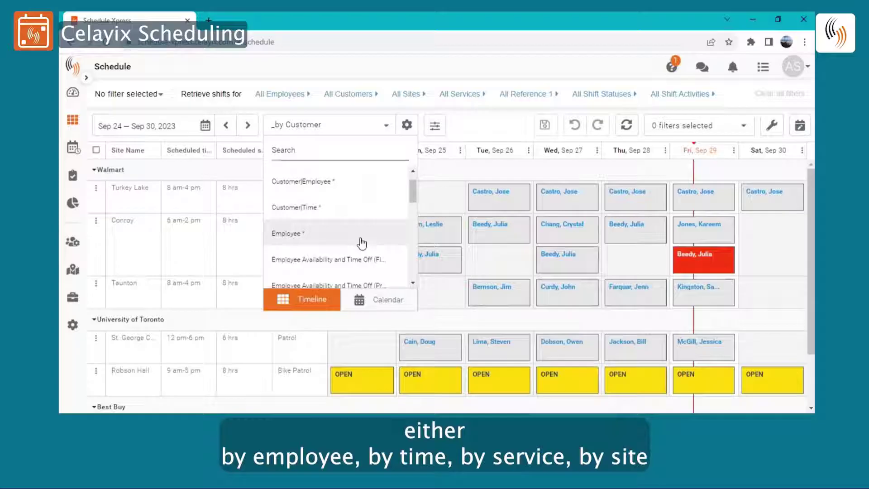
scroll(361, 243, down, 3)
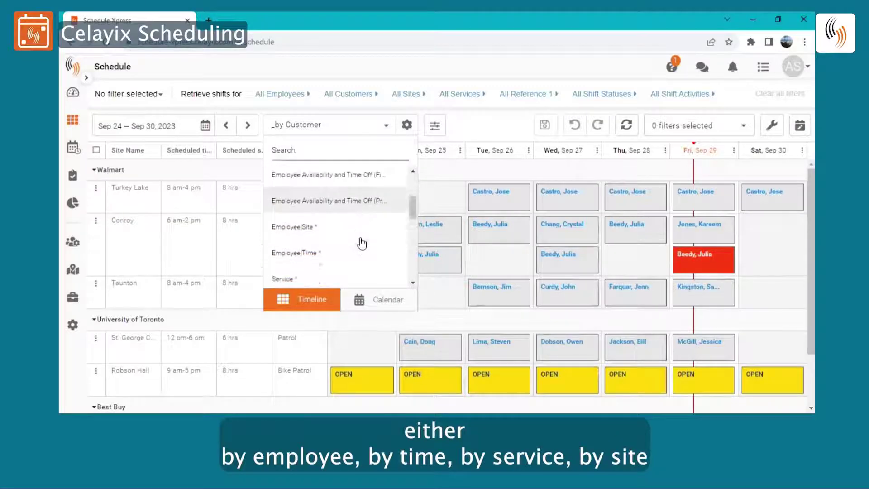
scroll(361, 243, down, 8)
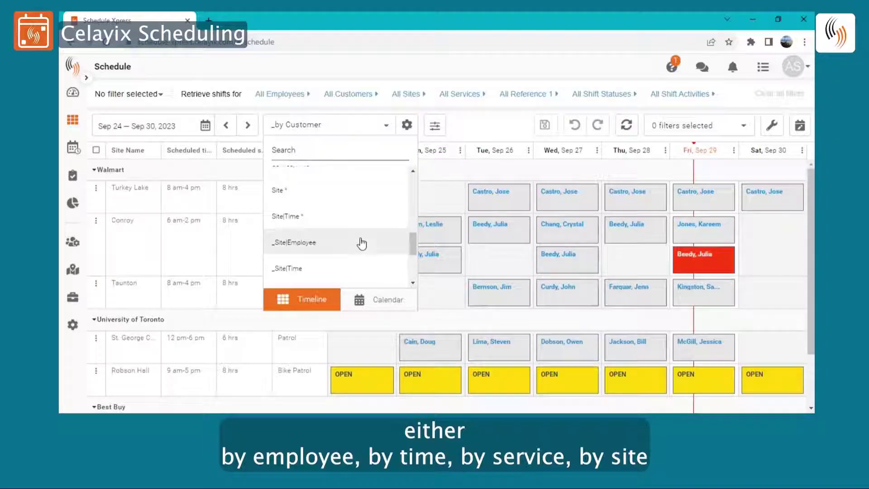
scroll(361, 243, down, 4)
click(330, 219)
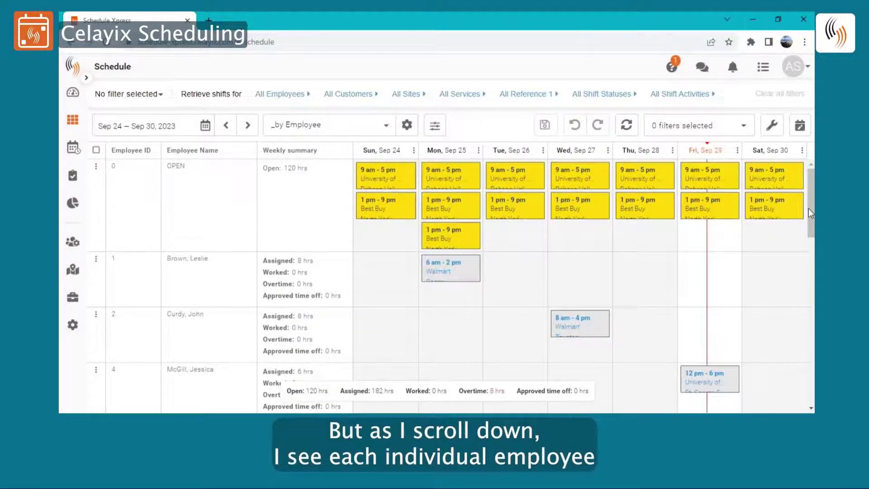
drag(808, 208, 807, 259)
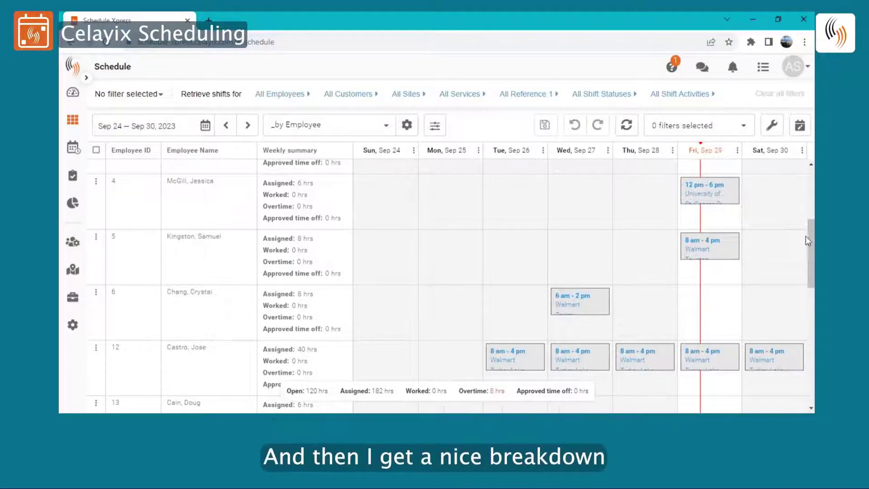
drag(807, 241, 808, 345)
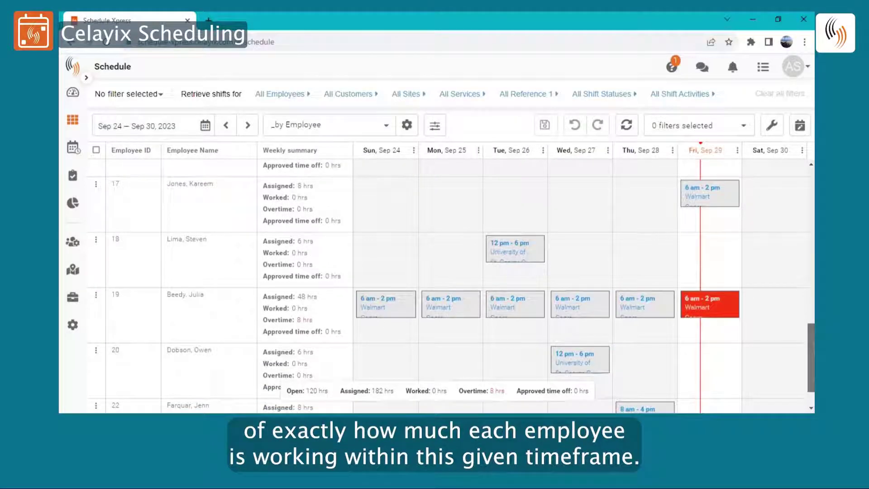
mouse_move(728, 302)
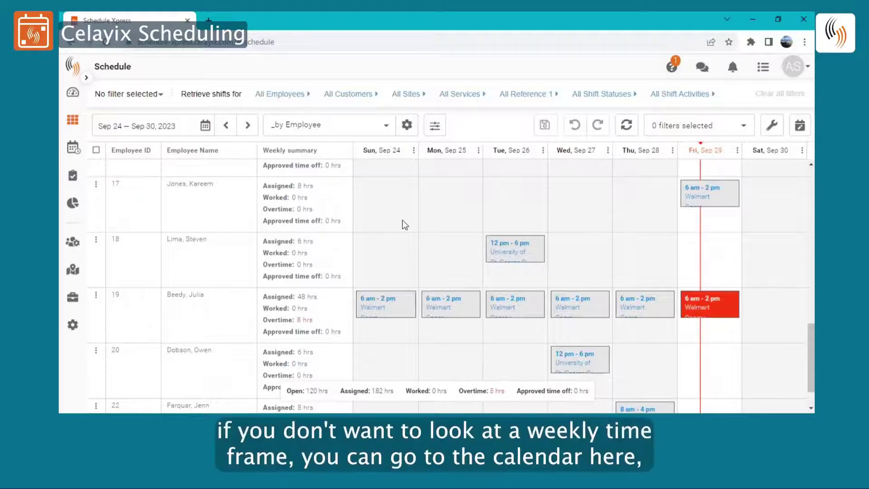
Switch back to the '_by Customer' layout and drag-select several shifts in the grid
click(205, 127)
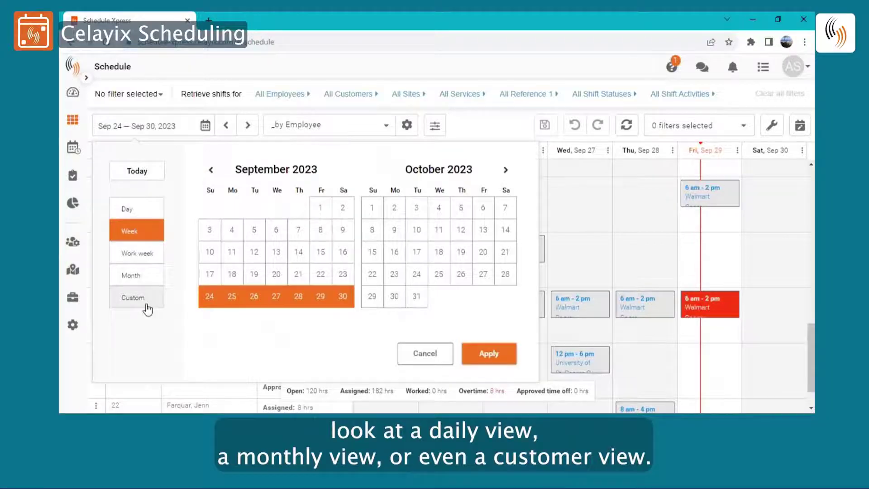
click(597, 229)
scroll(595, 229, down, 3)
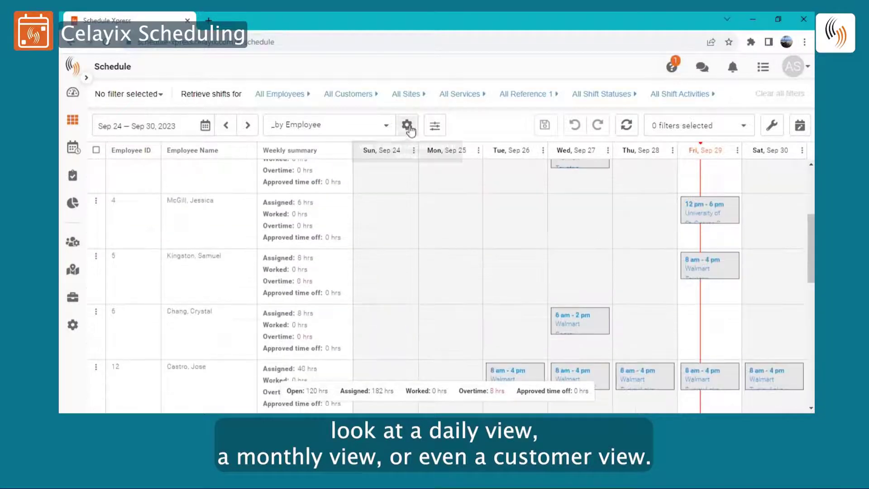
click(383, 127)
scroll(344, 226, down, 5)
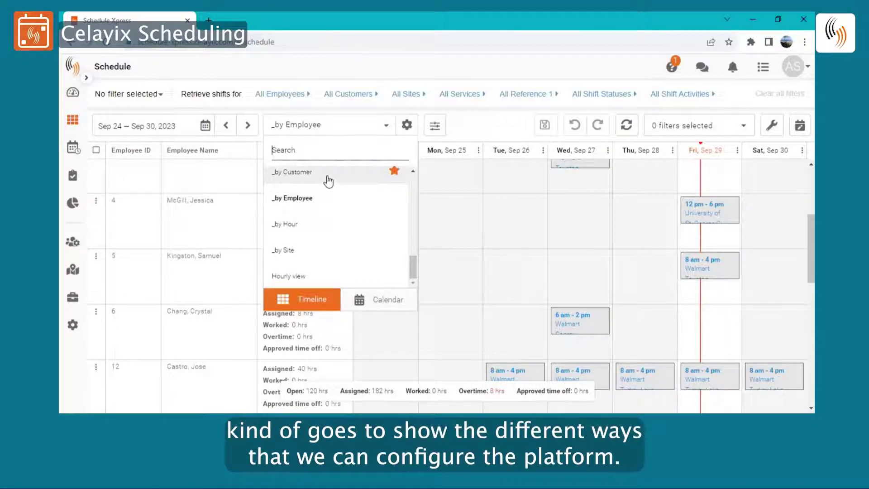
click(357, 174)
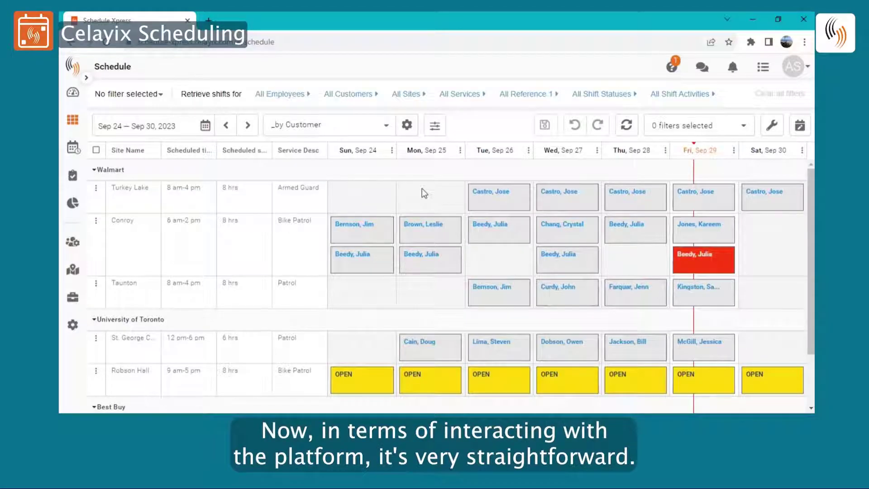
drag(387, 189, 717, 303)
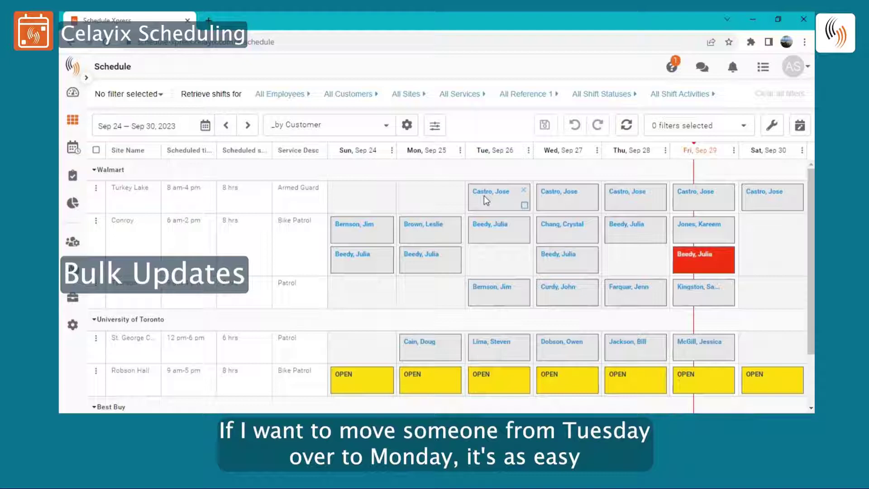
drag(484, 192, 410, 199)
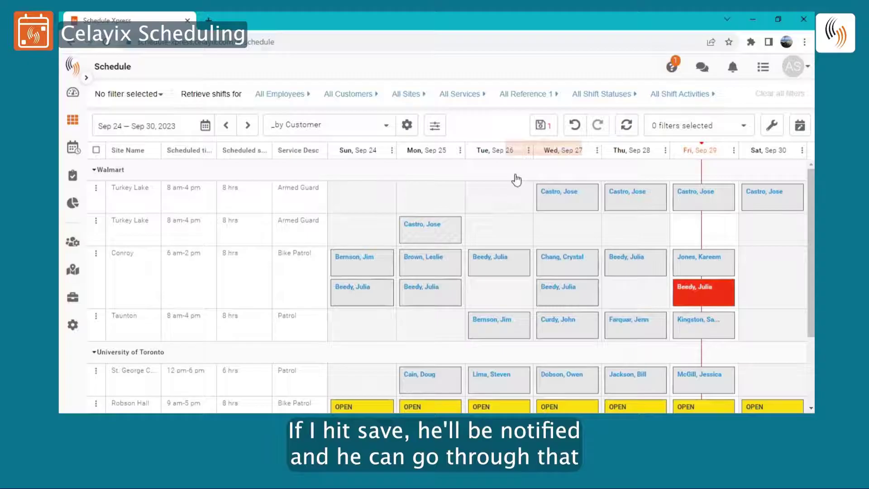
click(574, 127)
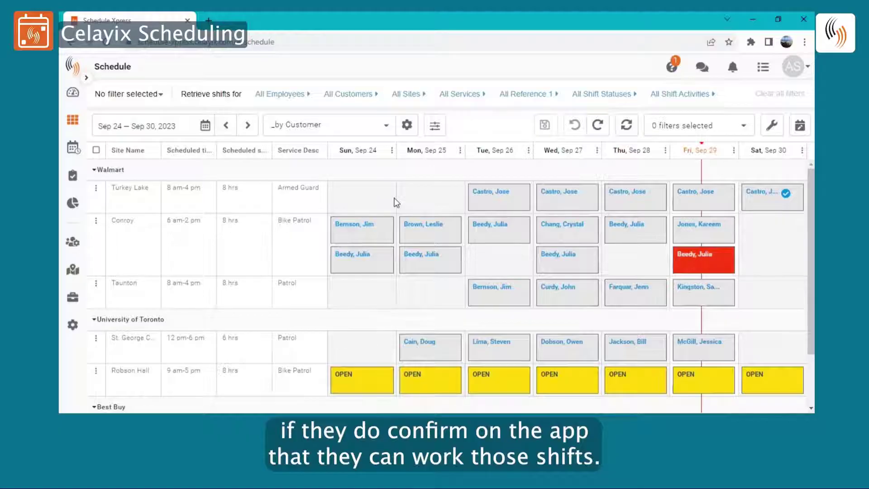
mouse_move(785, 203)
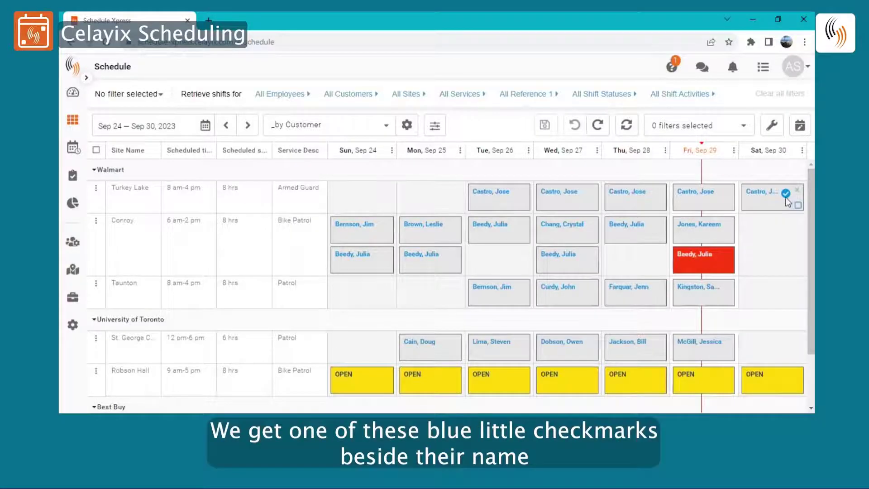
Show the Shift Tools menu with add, repeat, update, delete shift and template options
click(800, 129)
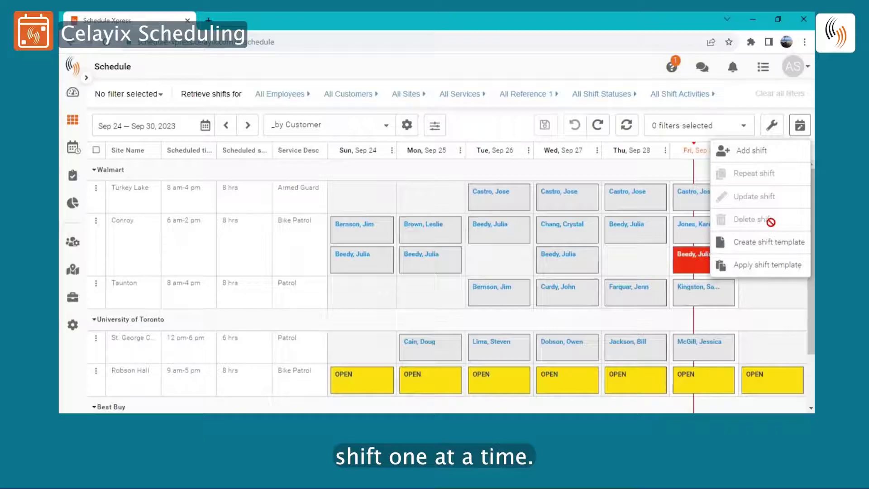
Look over the schedule-wide tools list and its Export options, then dismiss it
click(771, 128)
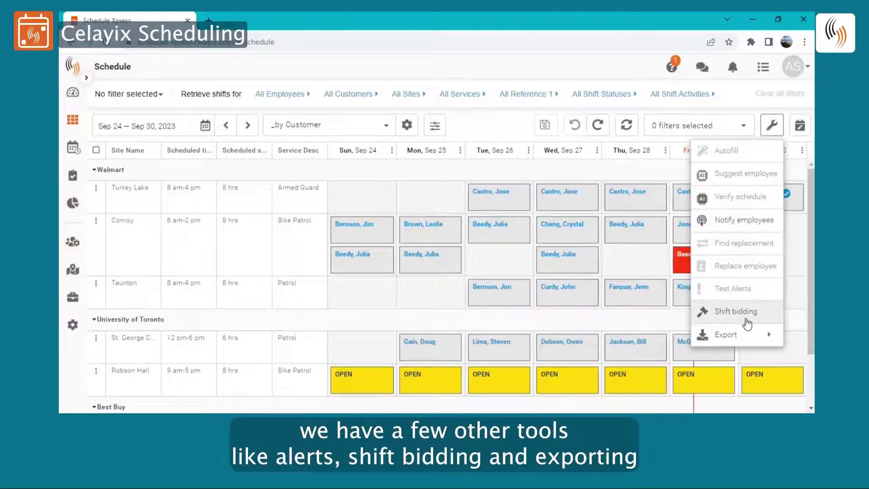
mouse_move(746, 337)
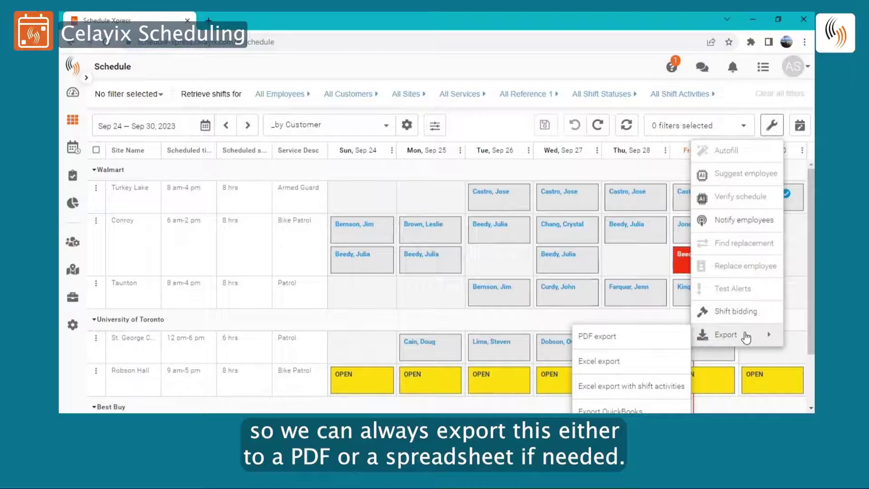
click(631, 253)
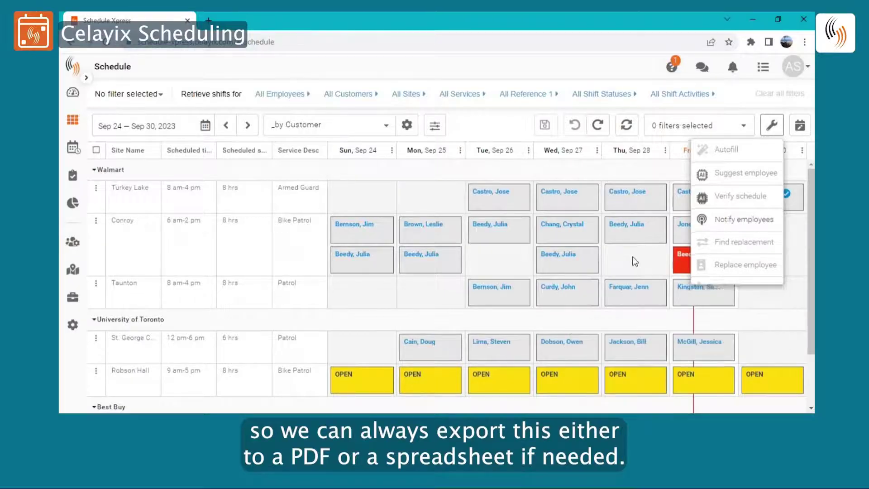
Marquee-select all yellow OPEN shifts at Robson Hall and North York
scroll(750, 275, down, 2)
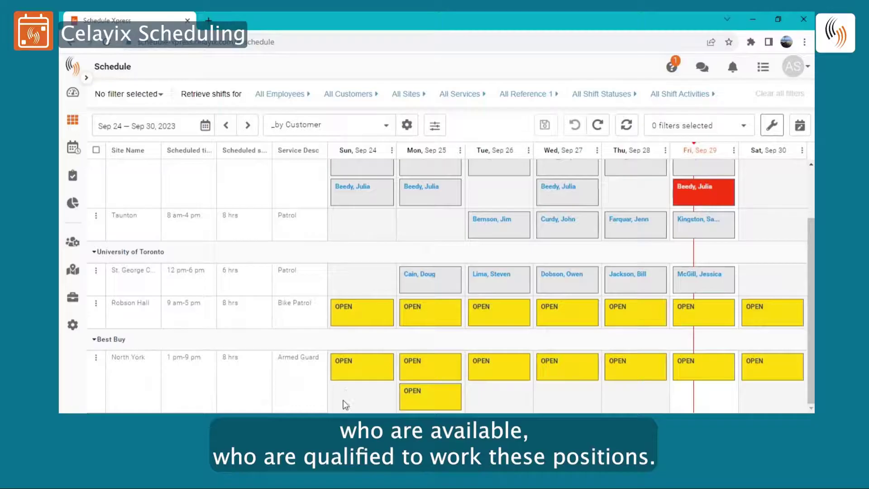
drag(343, 400, 788, 312)
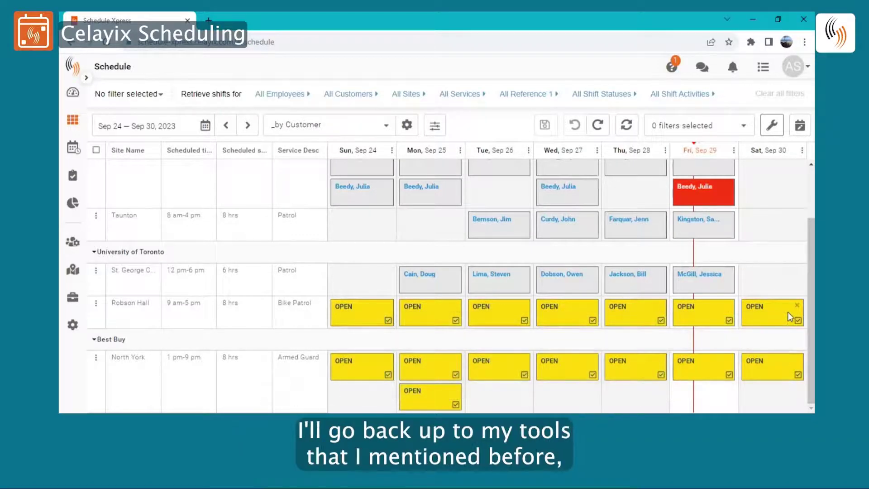
Start Autofill for the 15 selected shifts with the No OT, Qualified, Prior Experience rules
click(772, 126)
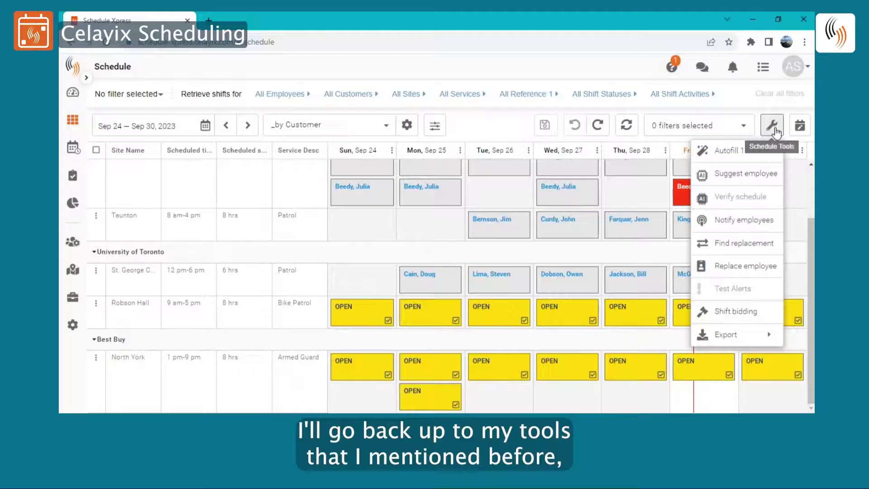
click(722, 153)
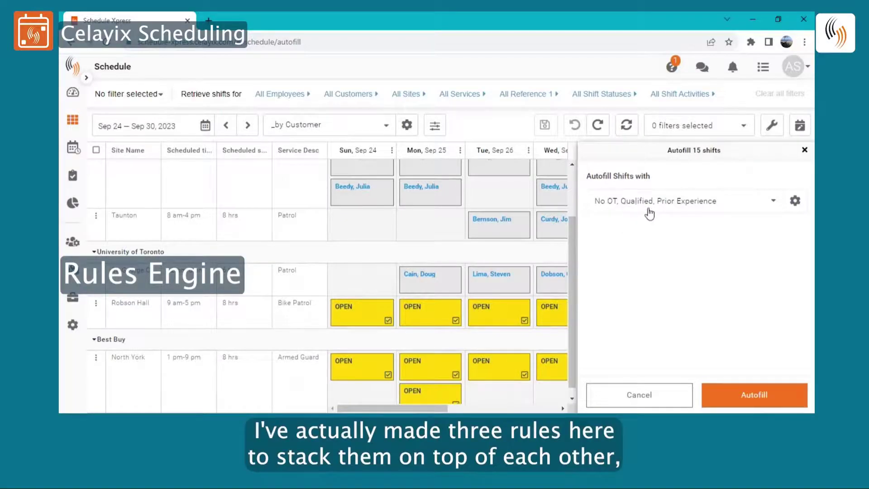
click(617, 211)
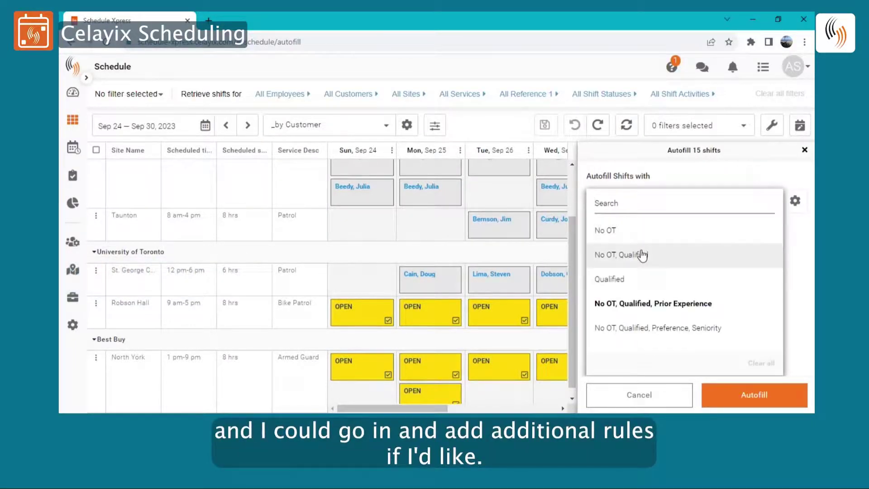
click(656, 307)
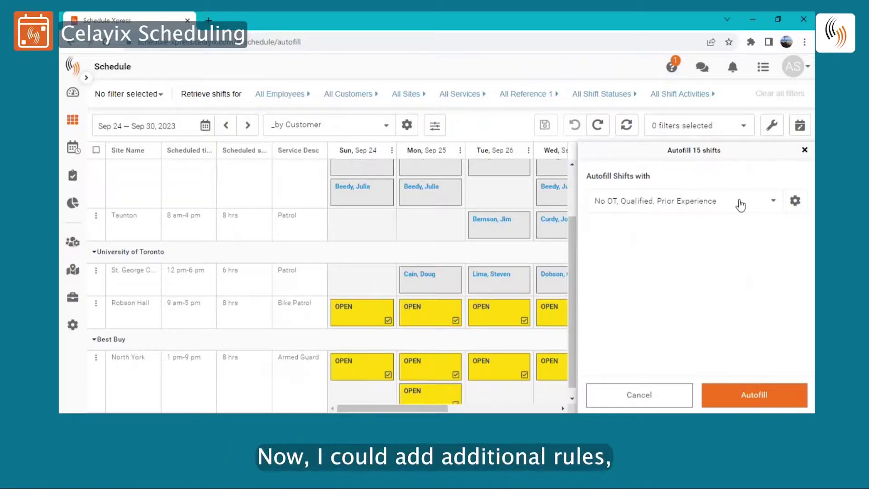
click(755, 399)
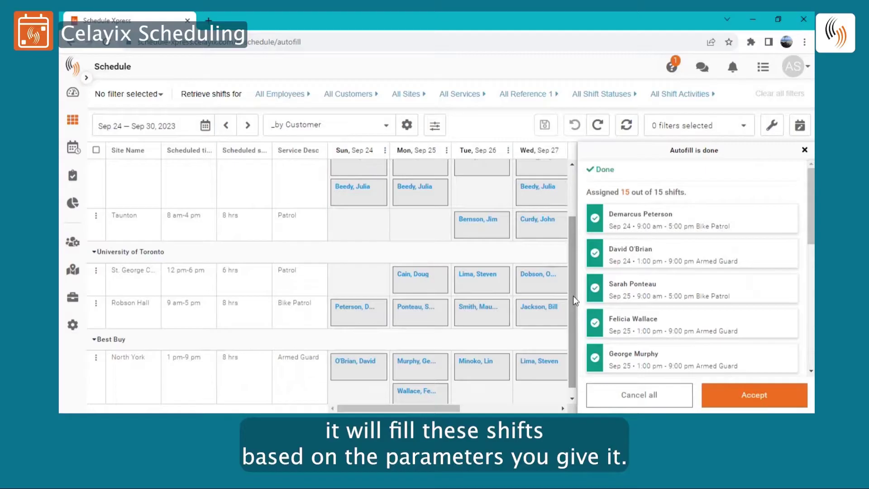
Review the 15 autofill assignments and accept them
scroll(705, 268, down, 1)
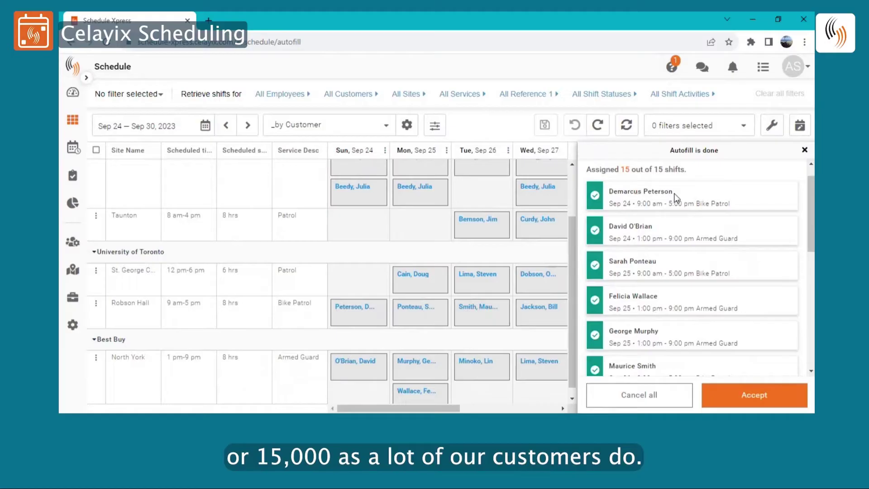
click(758, 398)
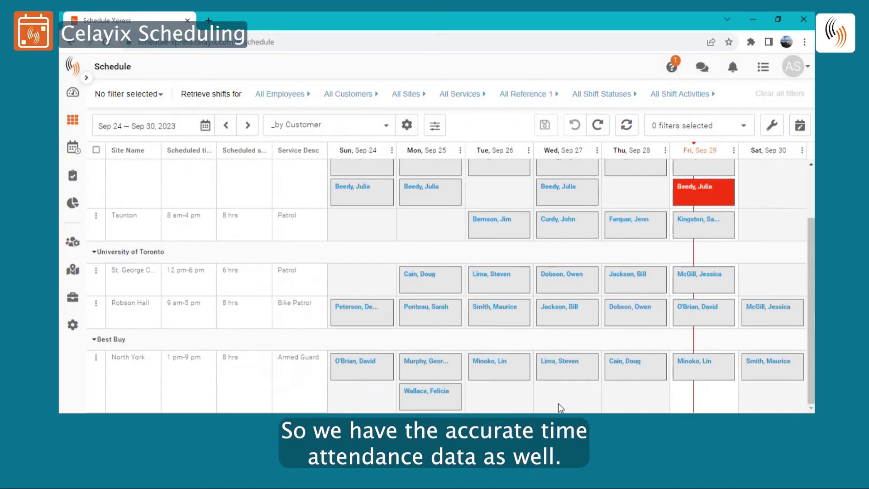
Return to the top of the schedule and briefly show, then close, the schedule tools list
scroll(577, 402, up, 2)
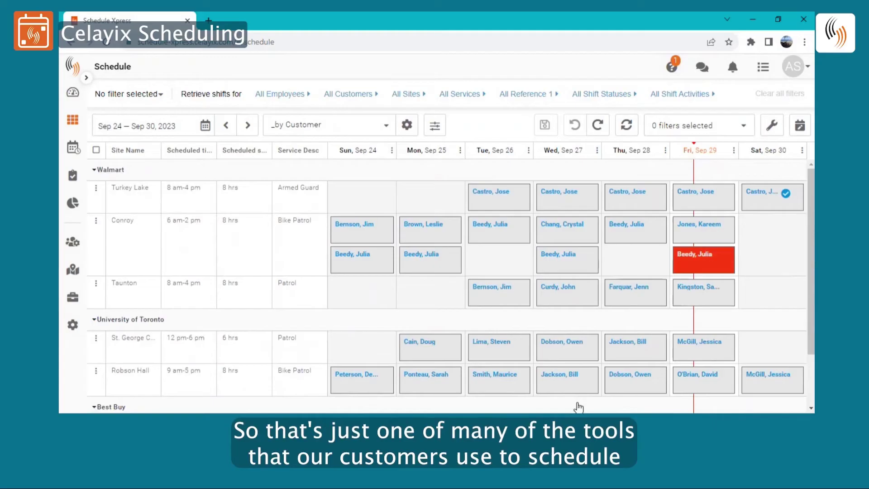
click(770, 127)
click(796, 233)
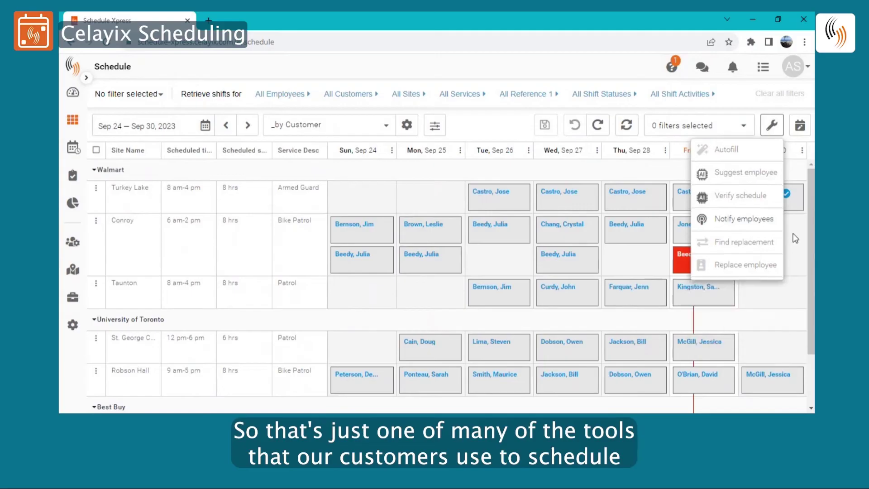